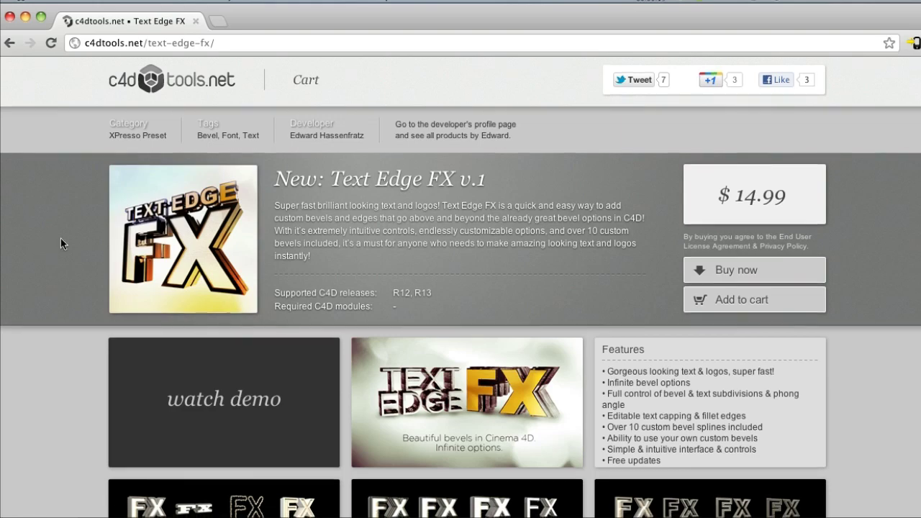
# Look over the Text Edge FX product page, view its Bevel Examples 02 image and close it
pyautogui.scroll(-2, 62, 243)
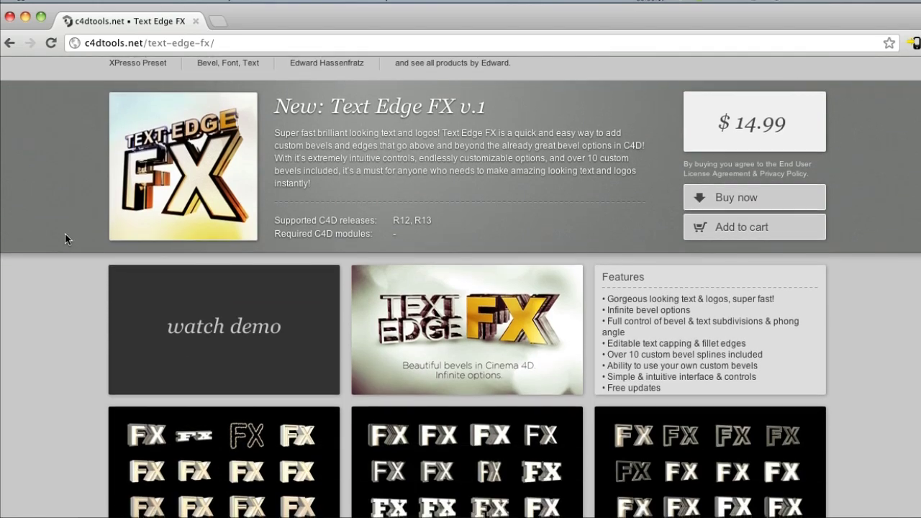
pyautogui.scroll(-5, 65, 239)
pyautogui.scroll(7, 65, 230)
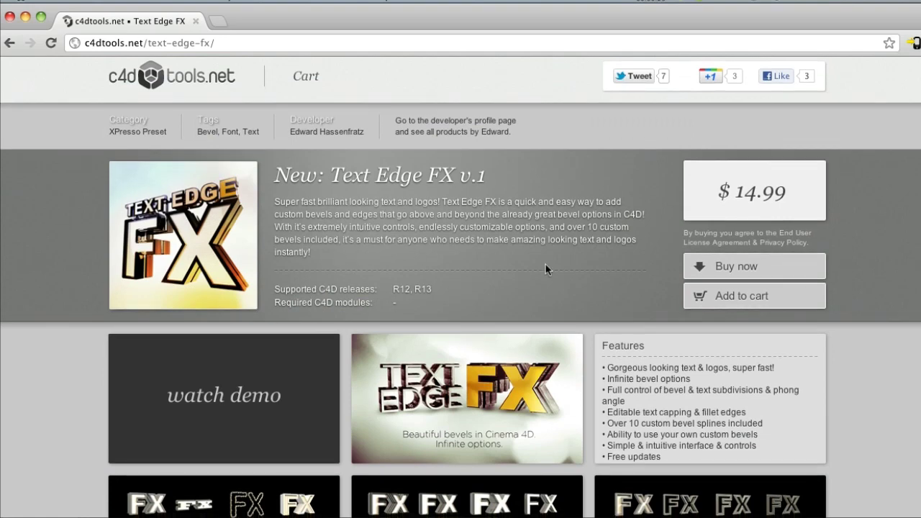
pyautogui.scroll(-2, 77, 220)
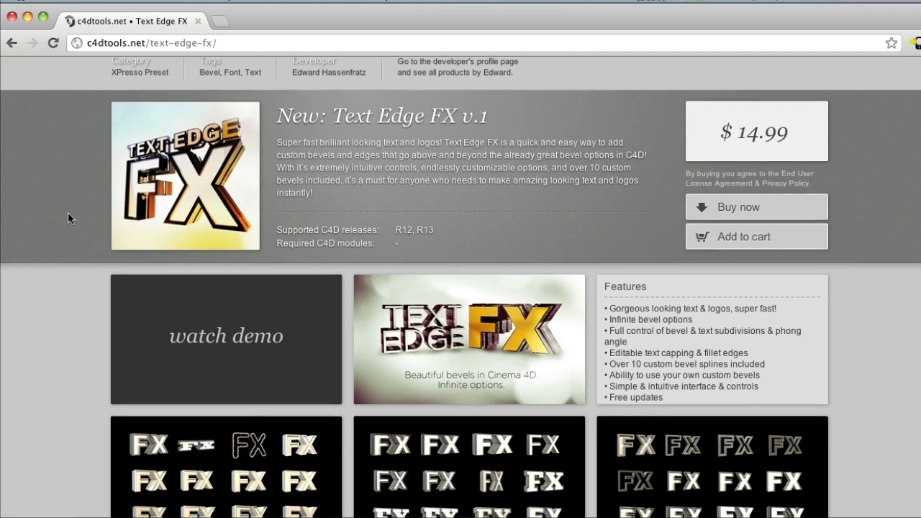
pyautogui.scroll(-4, 48, 242)
pyautogui.scroll(-5, 47, 238)
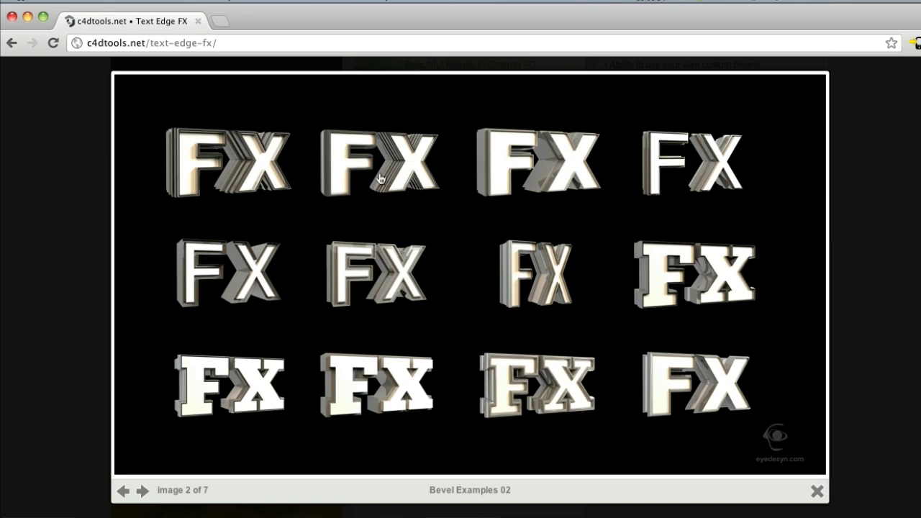
pyautogui.click(831, 486)
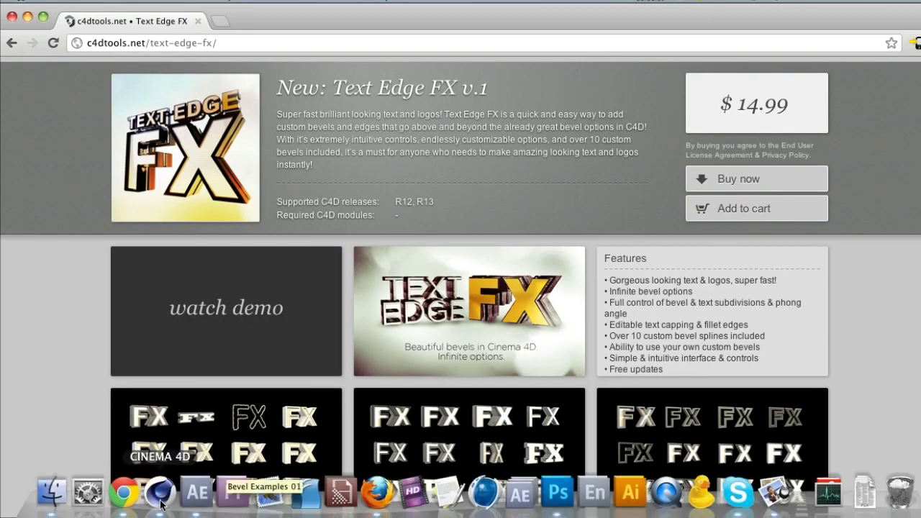
# Switch to Cinema 4D and load the Text Edge FX v1.1 preset from the Text Edge FX content library
pyautogui.click(160, 497)
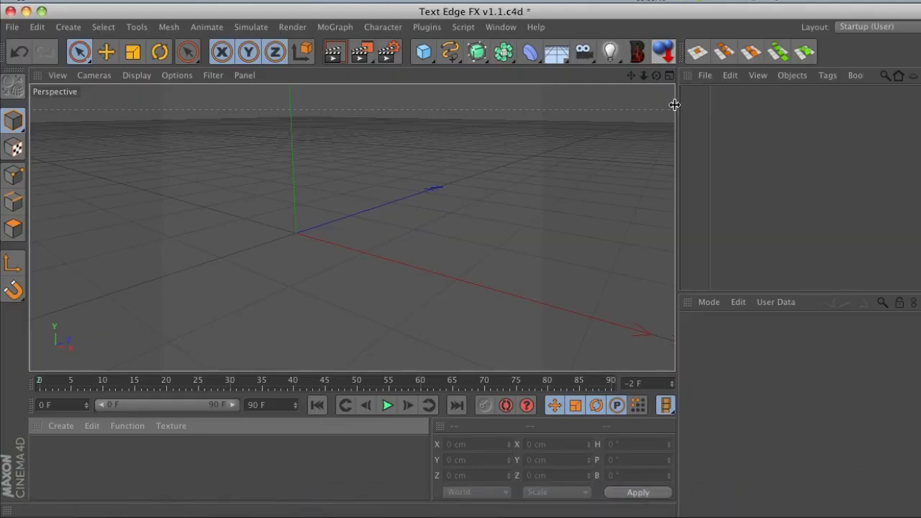
pyautogui.moveTo(674, 103); pyautogui.dragTo(761, 98)
pyautogui.hotkey('shift', 'F8')
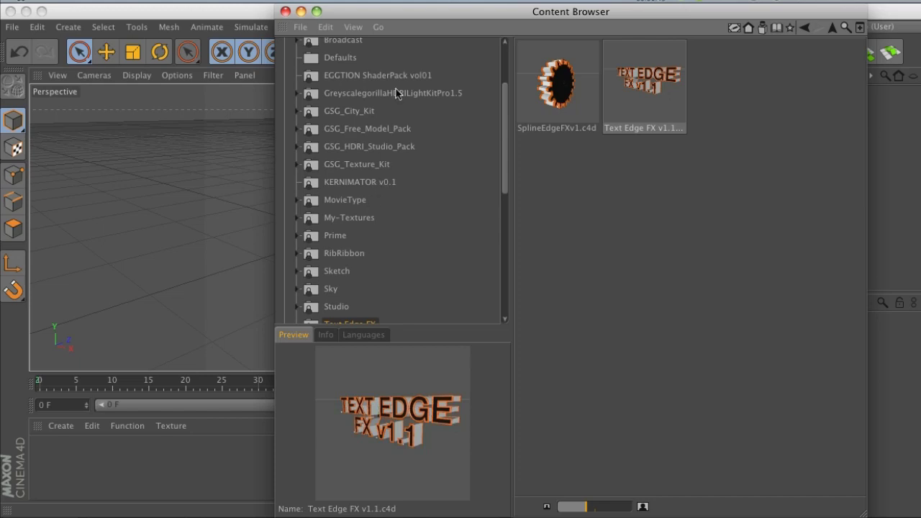
pyautogui.scroll(-3, 352, 278)
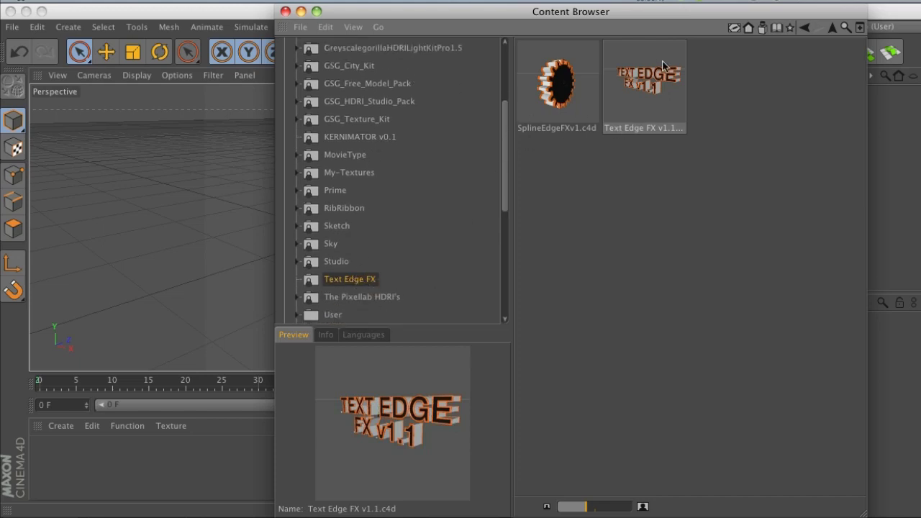
pyautogui.click(622, 84)
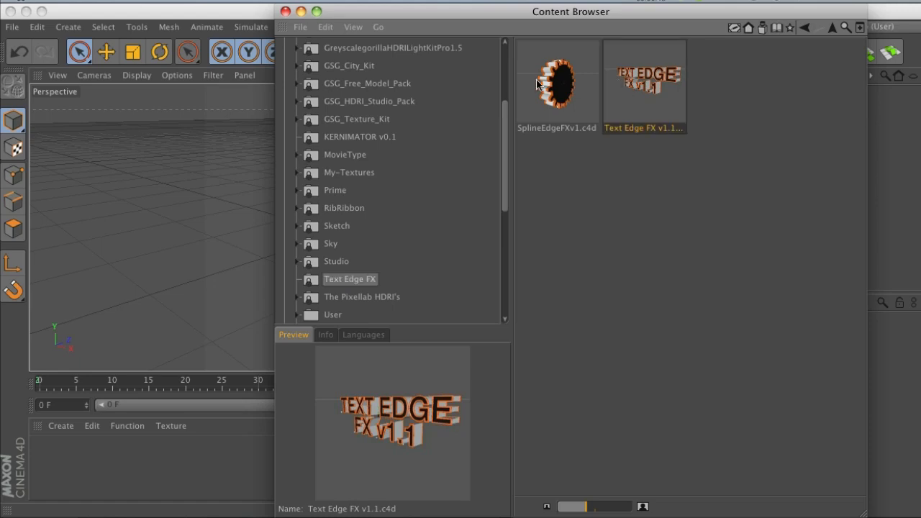
pyautogui.click(554, 101)
pyautogui.doubleClick(632, 94)
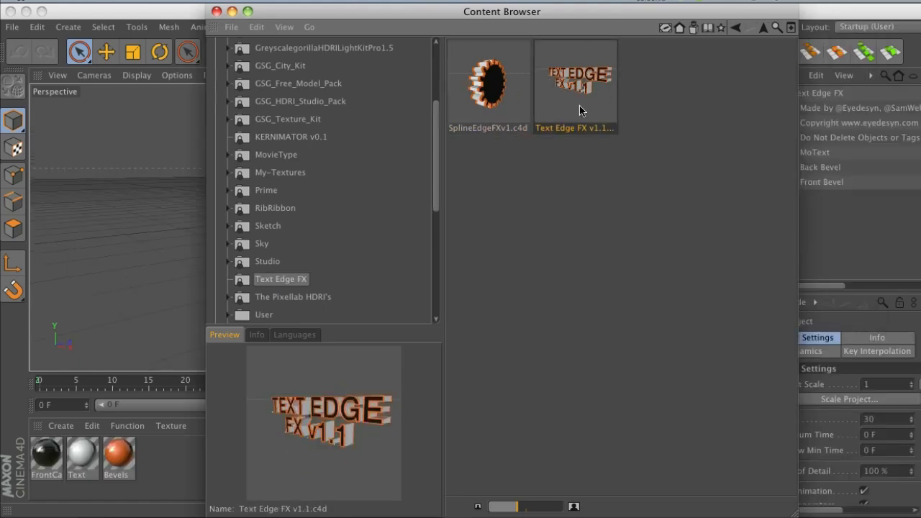
pyautogui.click(216, 11)
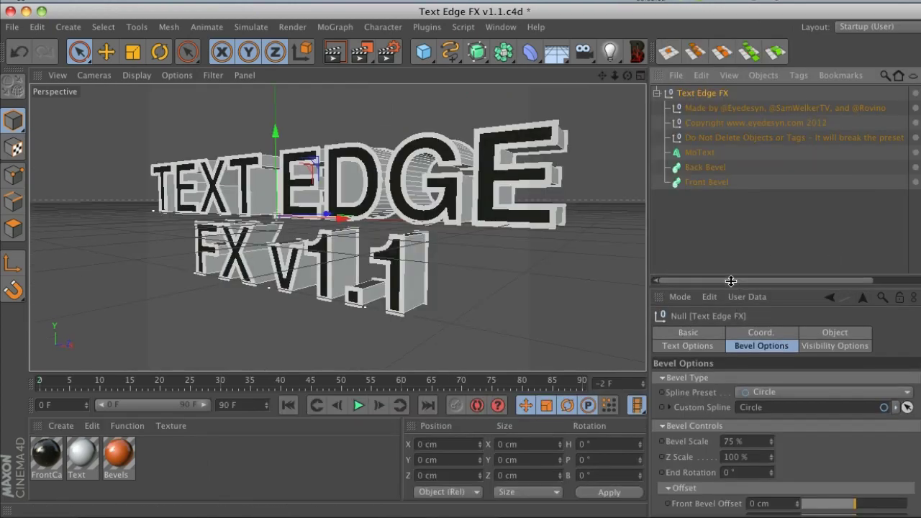
# Enlarge the attributes area and replace the Text Edge FX object's default text with a person's first name
pyautogui.moveTo(730, 280); pyautogui.dragTo(728, 178)
pyautogui.click(676, 238)
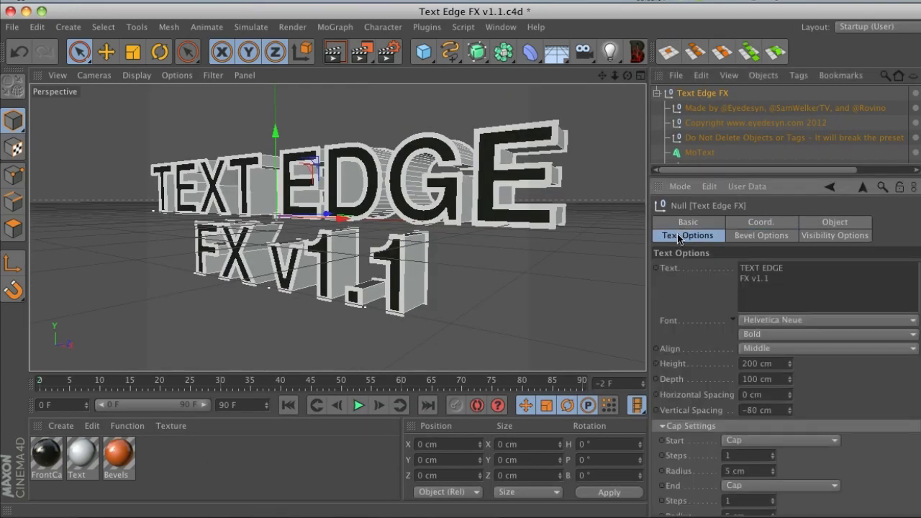
pyautogui.click(794, 283)
pyautogui.press('super+a')
pyautogui.press('BackSpace')
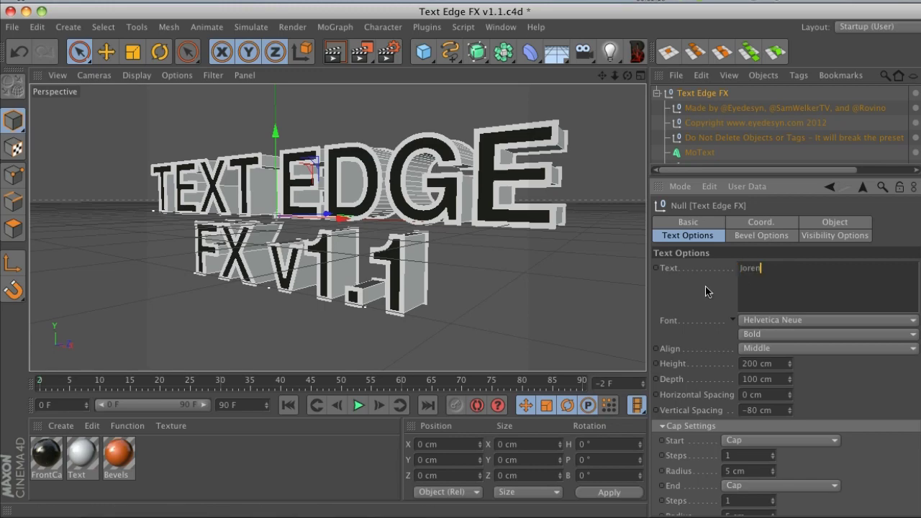
pyautogui.click(694, 282)
pyautogui.scroll(3, 338, 223)
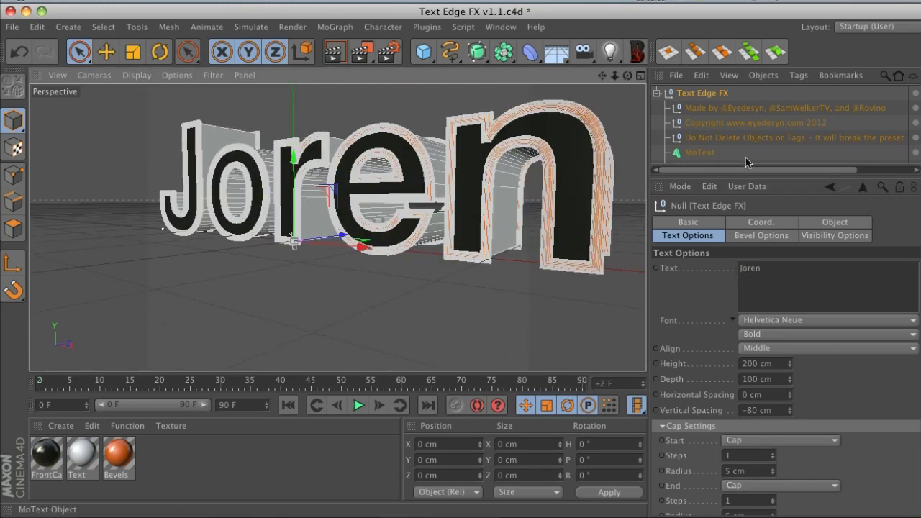
# Change the Text Edge FX text to a surname and restore the first name
pyautogui.click(627, 158)
pyautogui.scroll(-3, 431, 195)
pyautogui.keyDown('alt'); pyautogui.moveTo(450, 207); pyautogui.dragTo(535, 139); pyautogui.keyUp('alt')
pyautogui.click(703, 92)
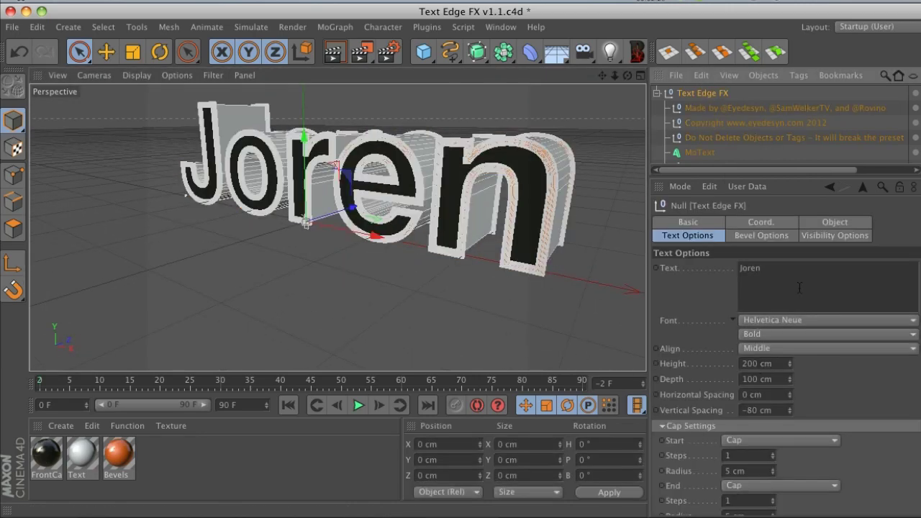
pyautogui.write('K')
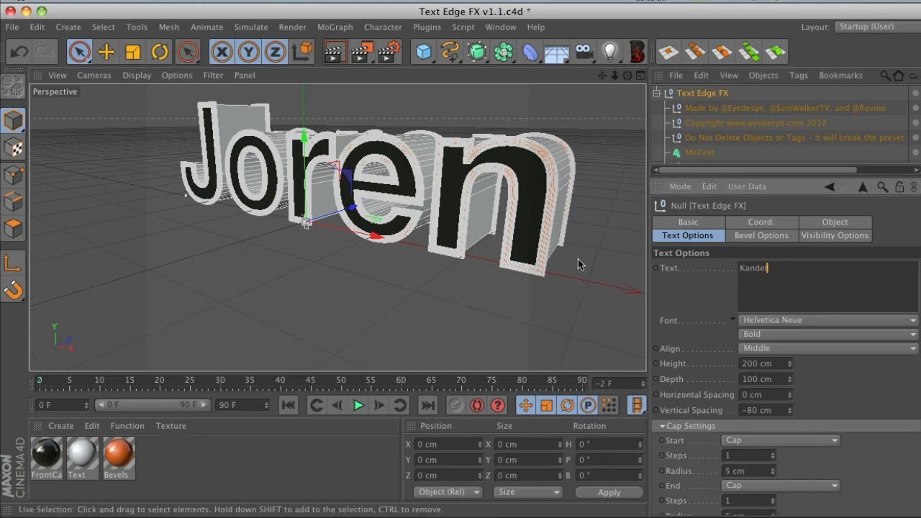
pyautogui.write('andel')
pyautogui.click(411, 206)
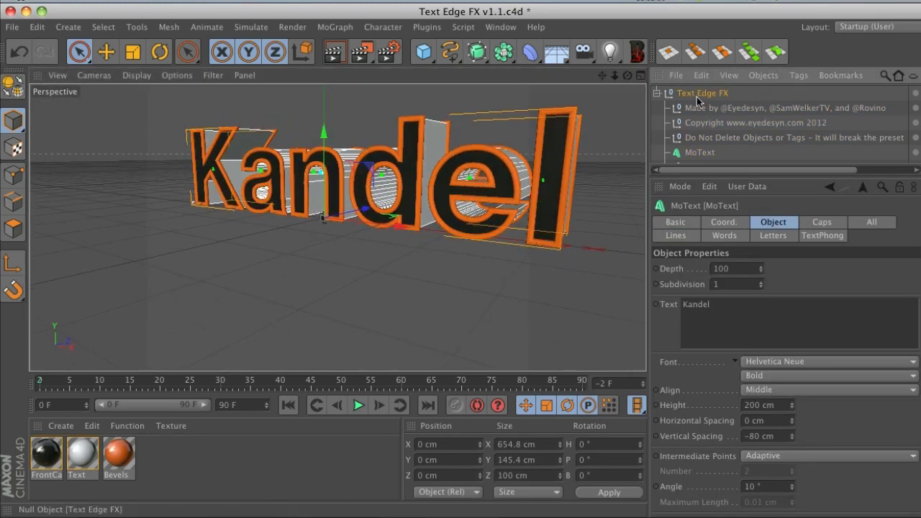
pyautogui.click(697, 102)
pyautogui.write('Joren')
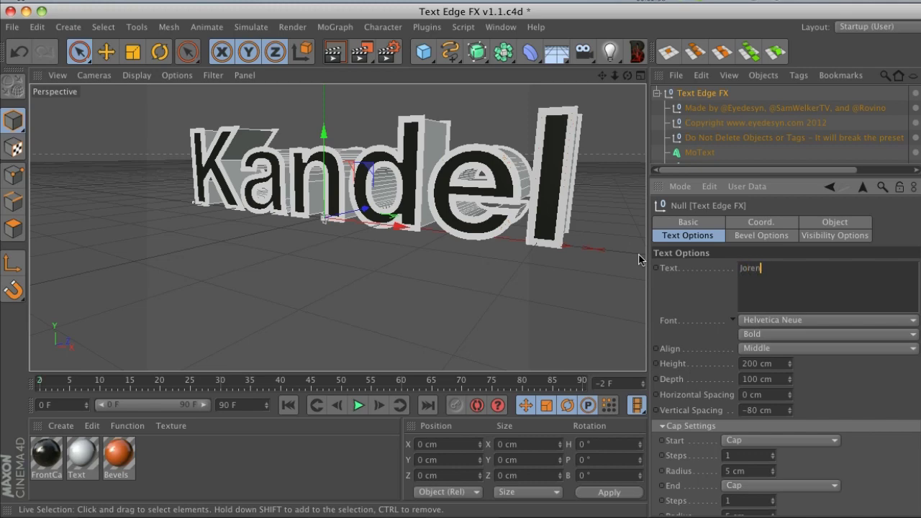
pyautogui.click(701, 92)
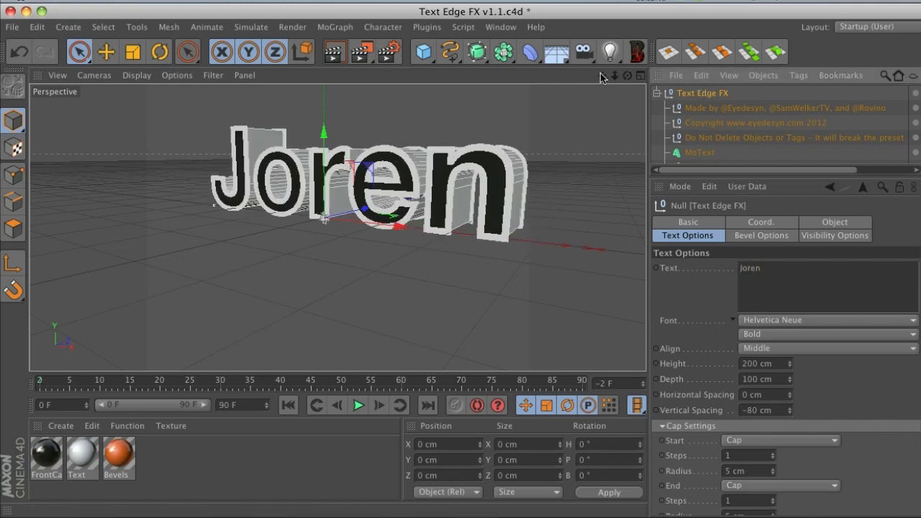
# Review the text, bevel and visibility options of the Text Edge FX null
pyautogui.moveTo(603, 76); pyautogui.dragTo(583, 98)
pyautogui.click(765, 144)
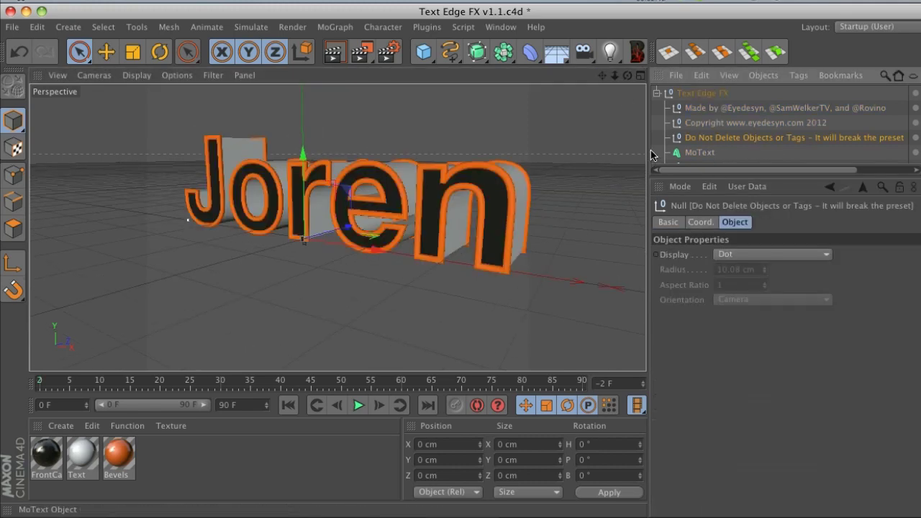
pyautogui.click(694, 93)
pyautogui.scroll(-5, 688, 324)
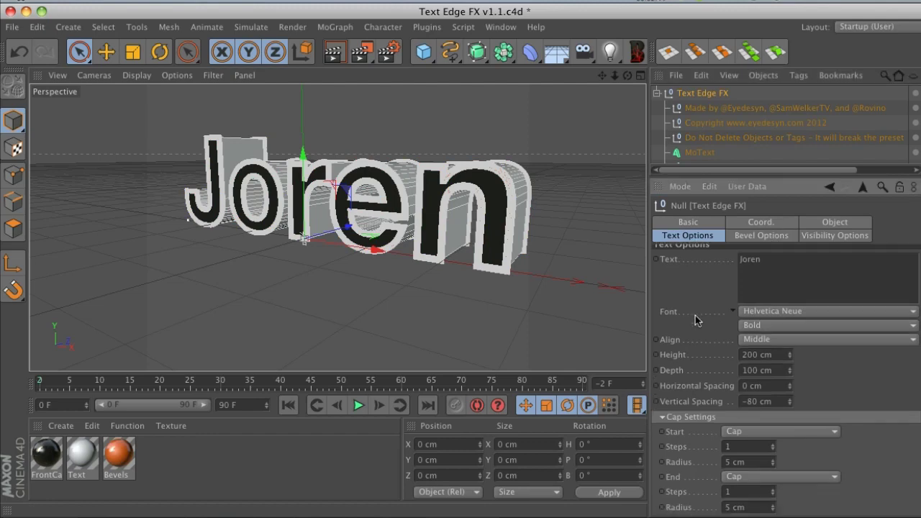
pyautogui.scroll(5, 680, 346)
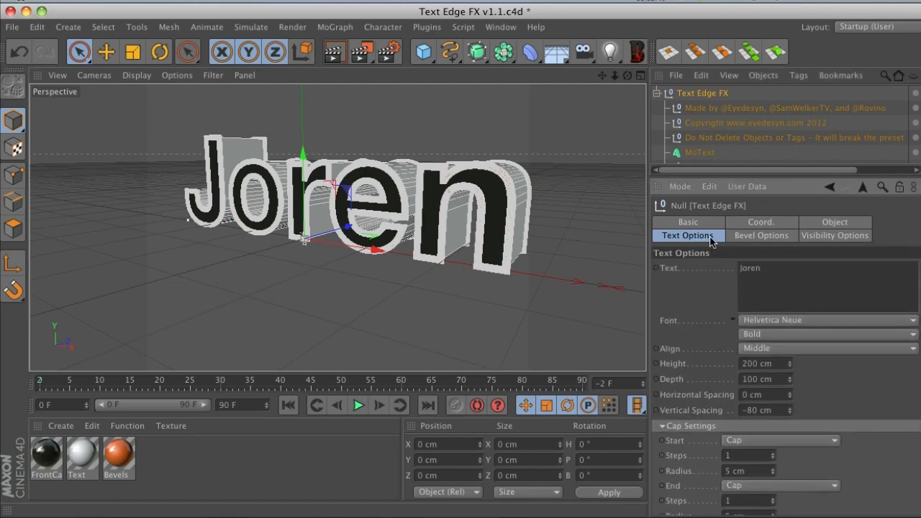
pyautogui.click(761, 236)
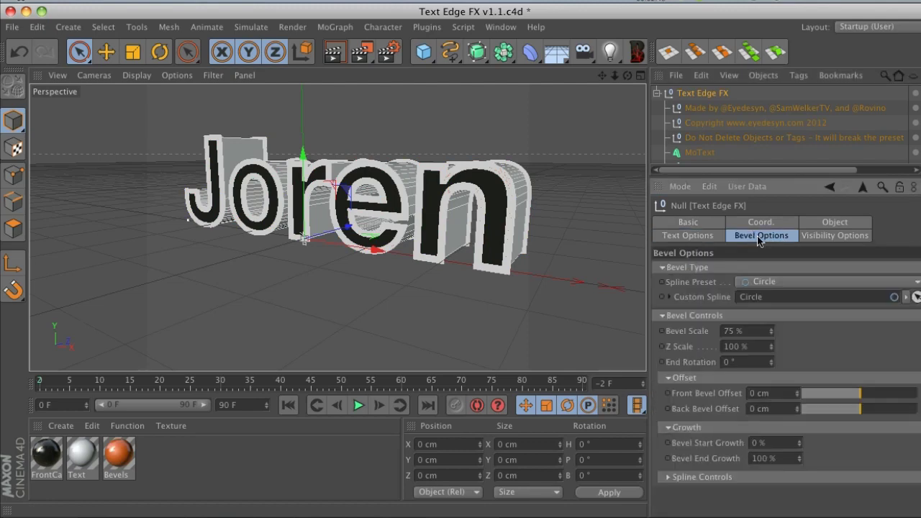
pyautogui.click(848, 238)
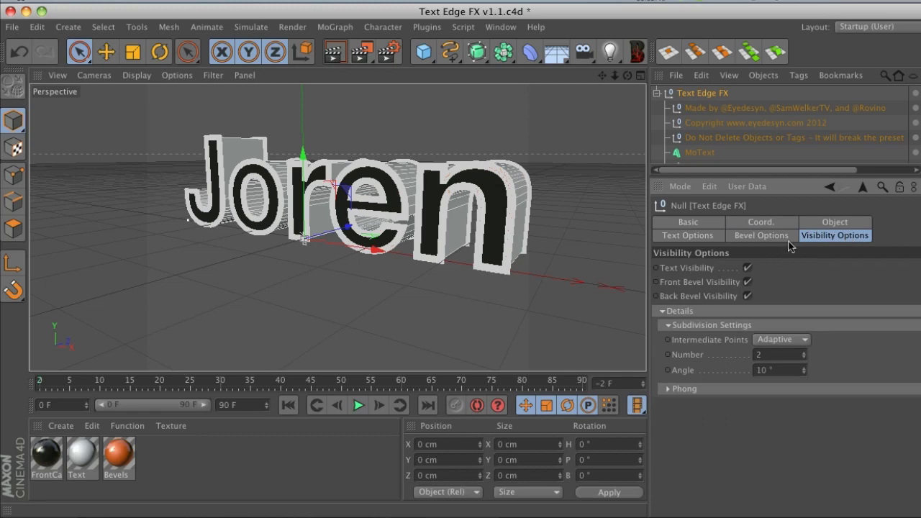
# Turn off the visibility of the text, the front bevel and the back bevel
pyautogui.click(748, 269)
pyautogui.click(604, 236)
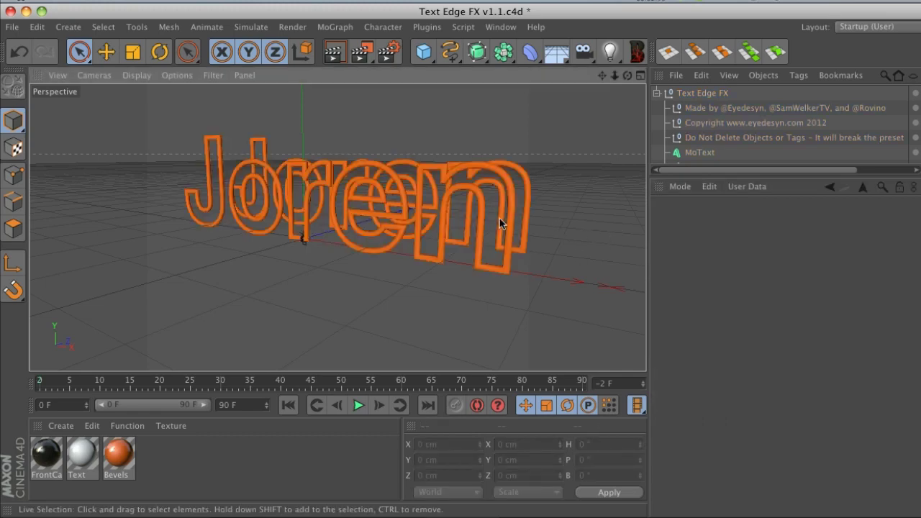
pyautogui.click(696, 97)
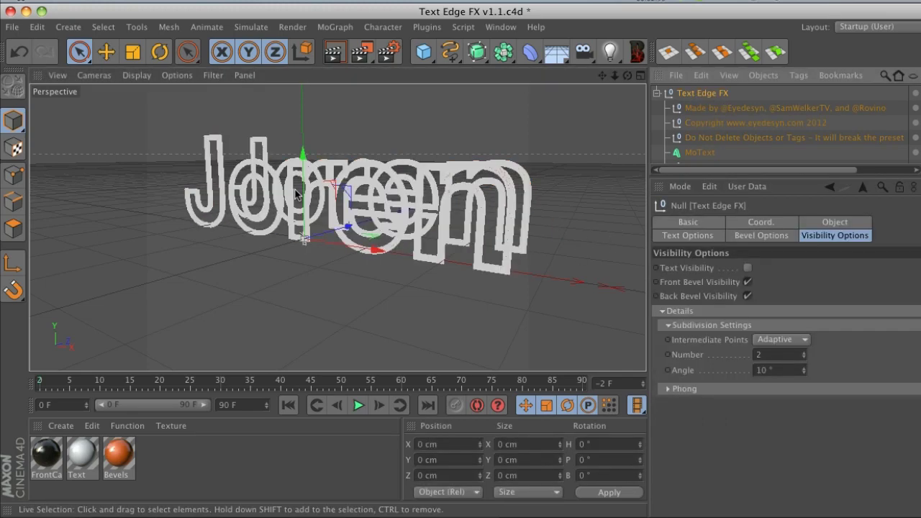
pyautogui.click(748, 282)
pyautogui.click(749, 295)
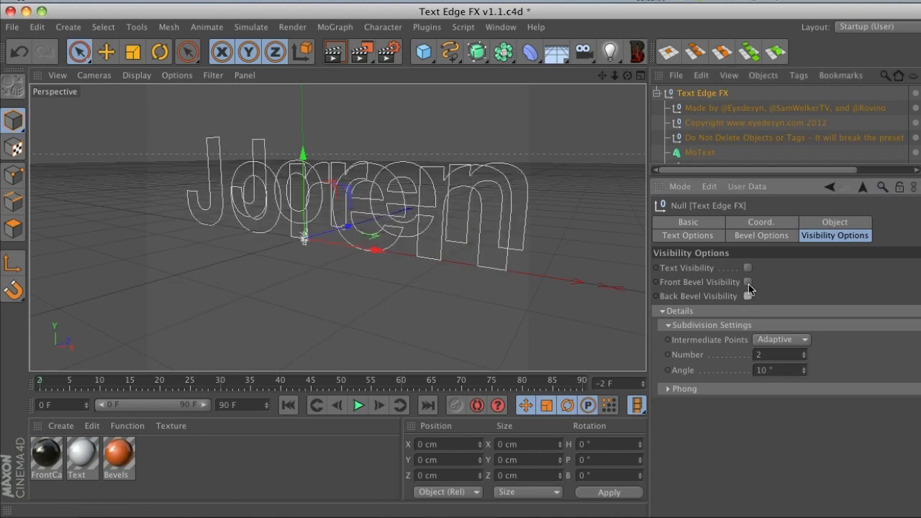
# Re-enable front bevel, text and back bevel visibility, briefly hiding the text to isolate the front bevel
pyautogui.click(748, 282)
pyautogui.click(749, 268)
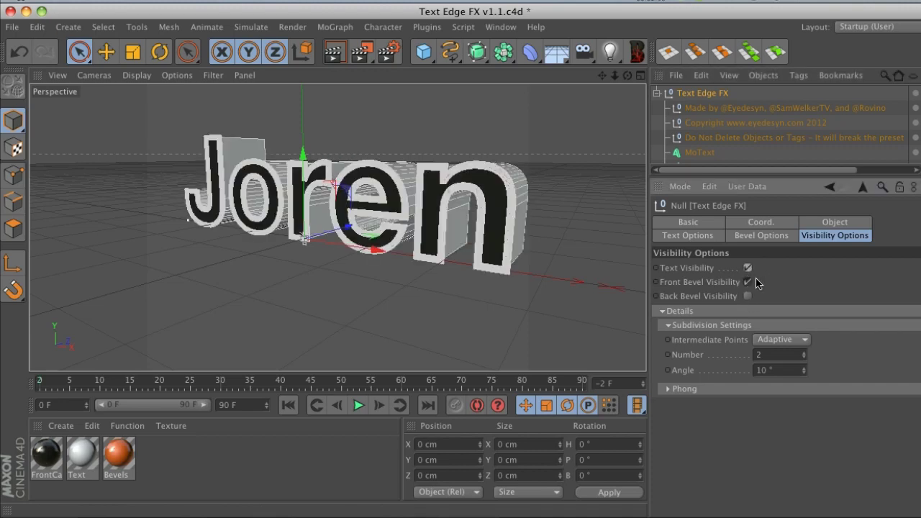
pyautogui.click(748, 268)
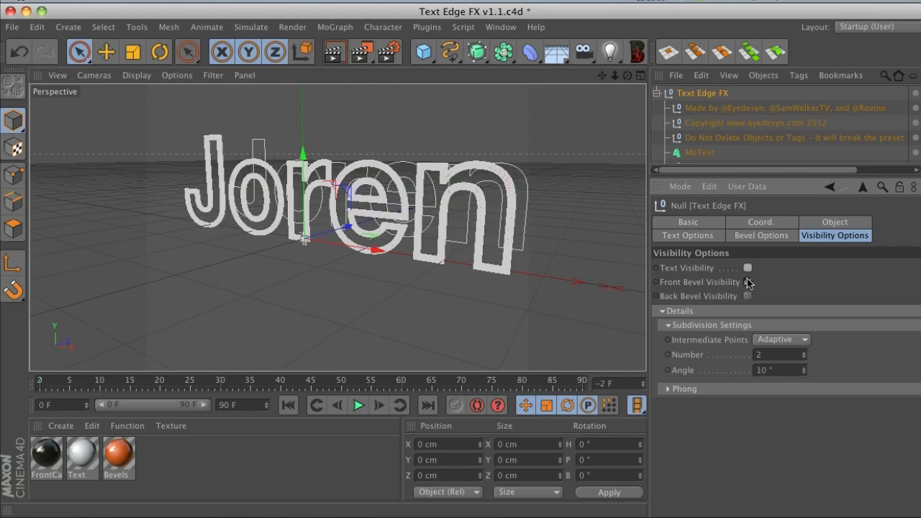
pyautogui.click(499, 249)
pyautogui.click(702, 93)
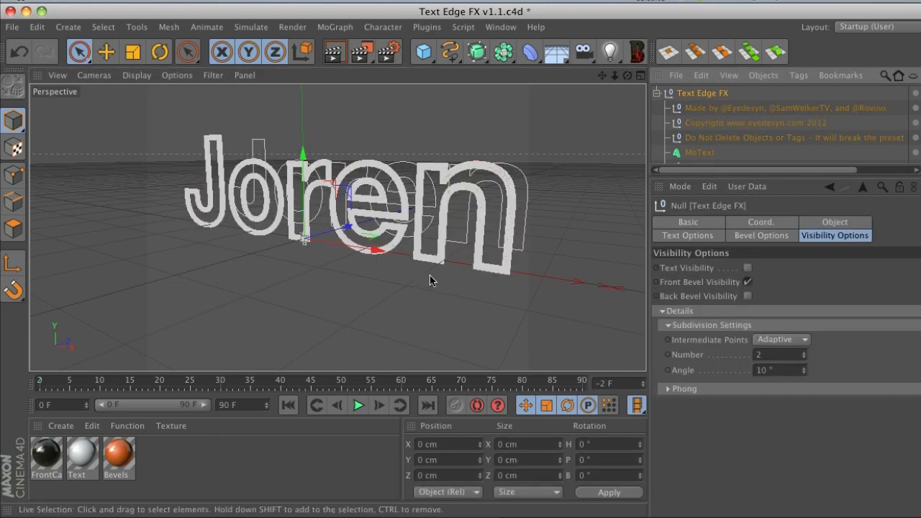
pyautogui.click(747, 267)
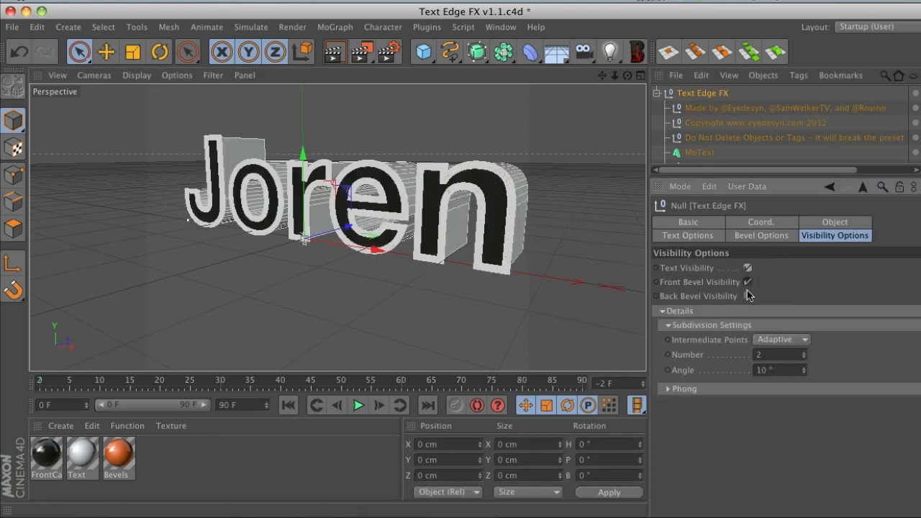
pyautogui.click(748, 295)
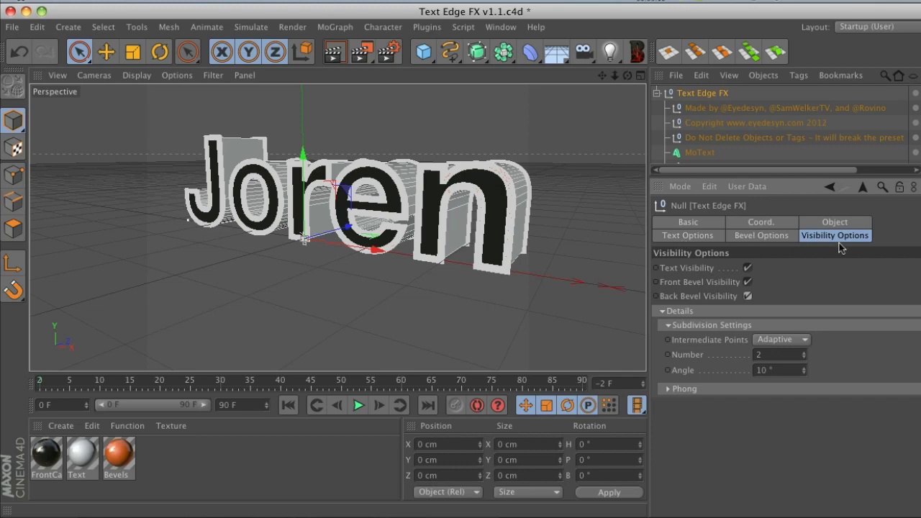
# Set the bevel's spline preset to Profile and deselect the text to inspect the profile edge up close
pyautogui.click(762, 238)
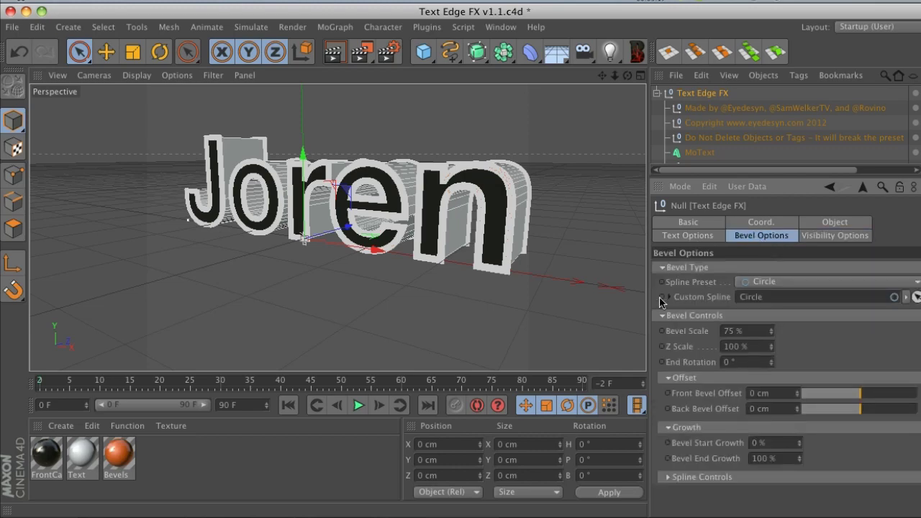
pyautogui.scroll(3, 530, 233)
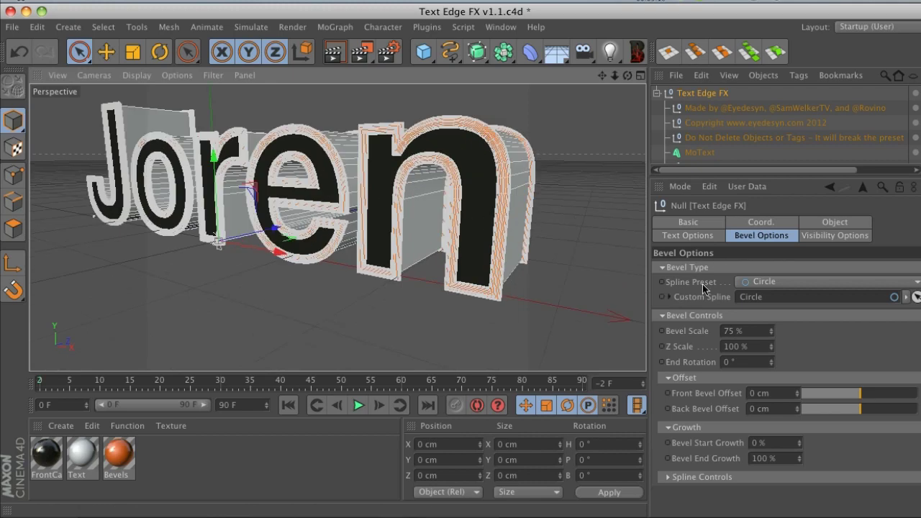
pyautogui.click(767, 286)
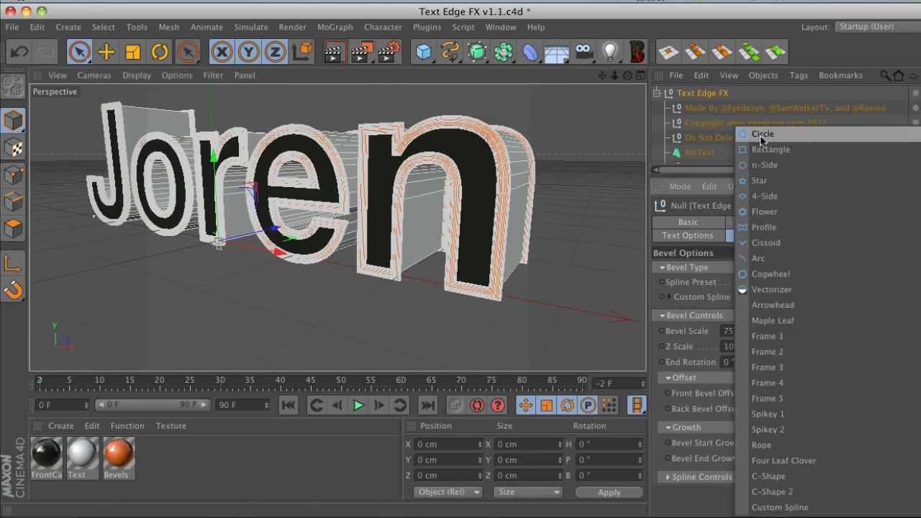
pyautogui.click(764, 227)
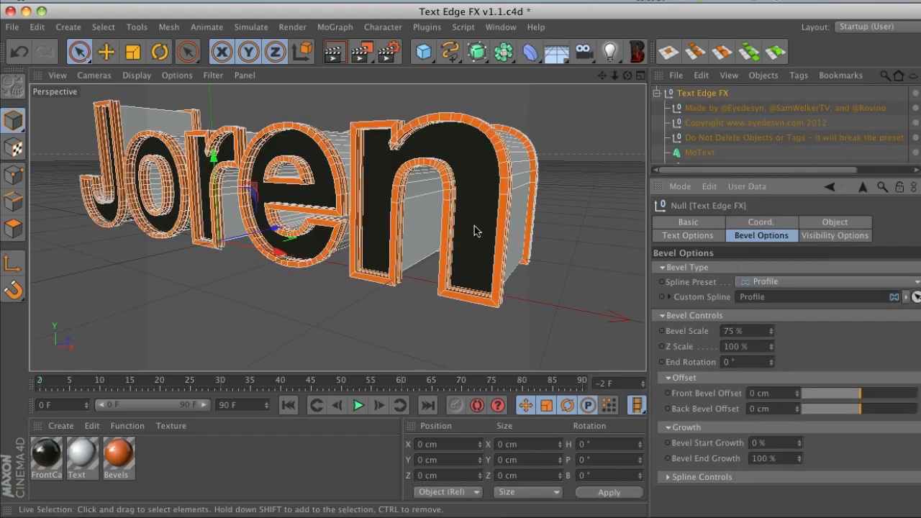
pyautogui.scroll(3, 403, 185)
pyautogui.moveTo(769, 166); pyautogui.dragTo(771, 158, button='middle')
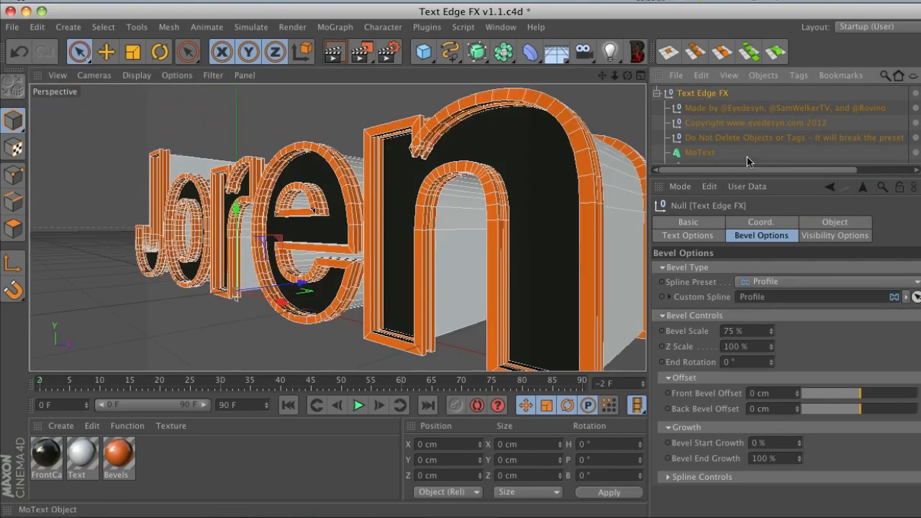
pyautogui.click(442, 195)
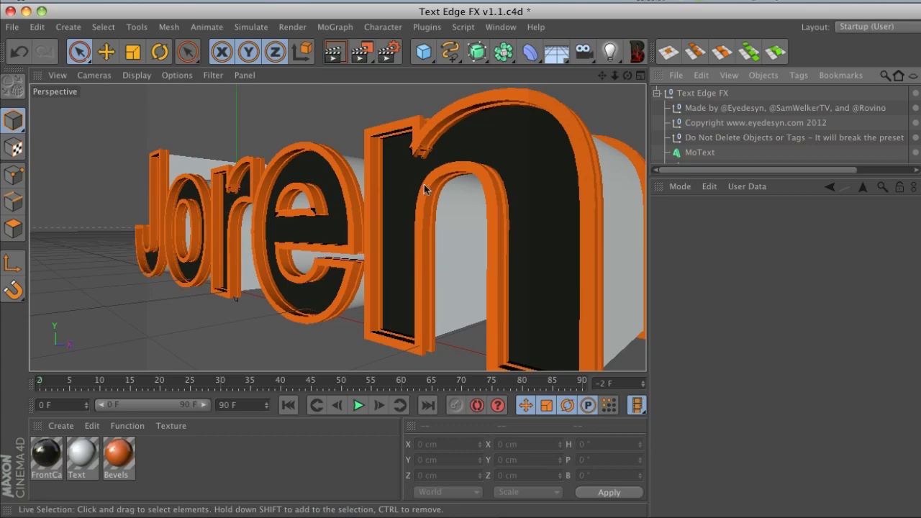
# Set the Text Edge FX null's spline preset to Flower, inspect the flower-shaped bevel and check the other available presets
pyautogui.click(695, 108)
pyautogui.click(695, 90)
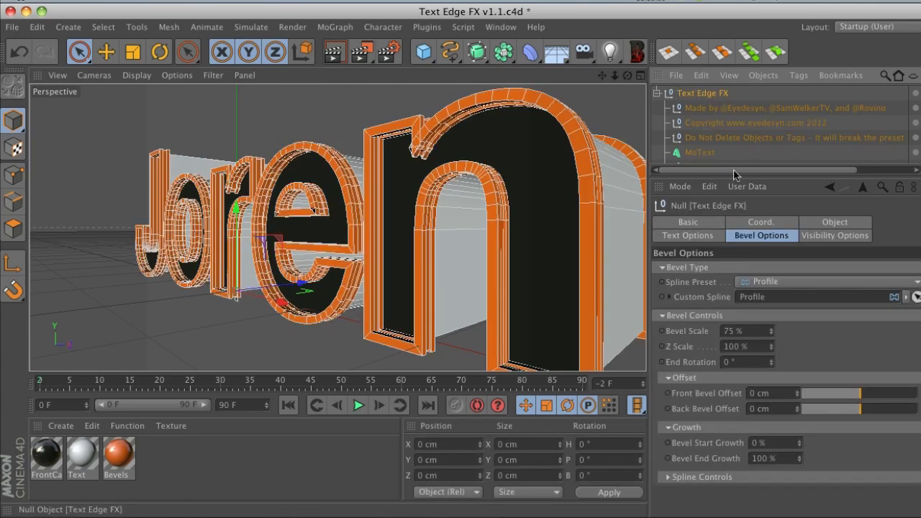
pyautogui.click(779, 287)
pyautogui.click(774, 210)
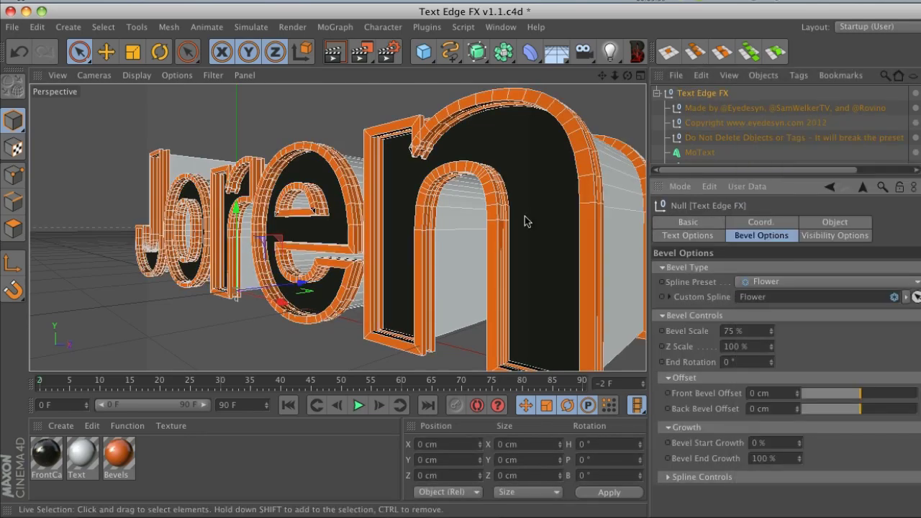
pyautogui.click(780, 156)
pyautogui.scroll(3, 448, 182)
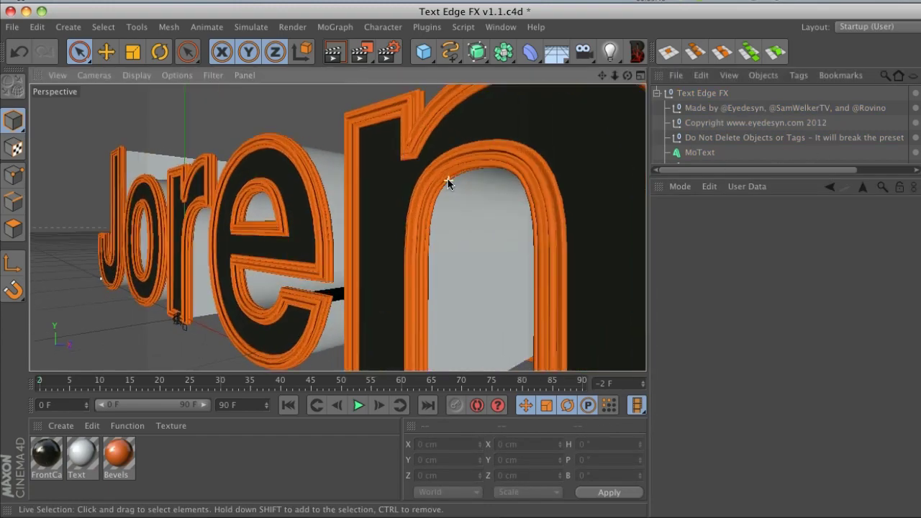
pyautogui.keyDown('alt'); pyautogui.moveTo(448, 183); pyautogui.dragTo(374, 173); pyautogui.keyUp('alt')
pyautogui.scroll(-4, 444, 204)
pyautogui.click(697, 92)
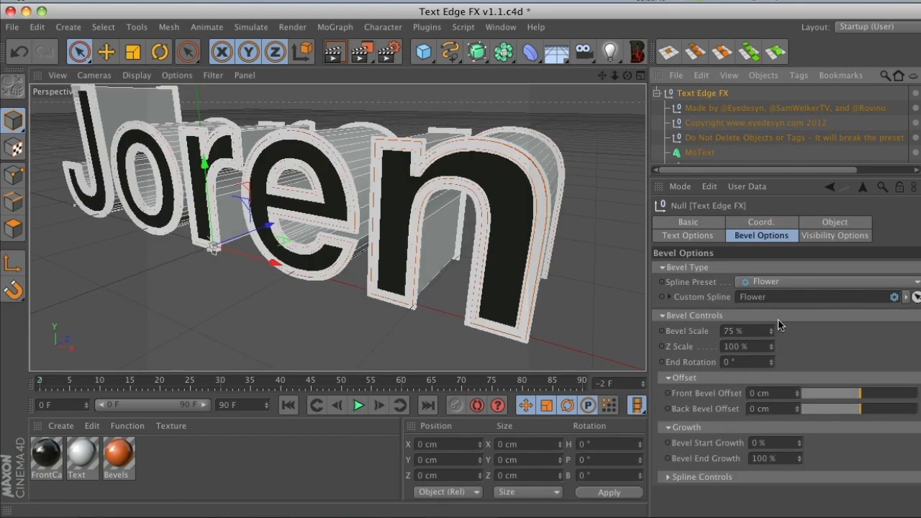
pyautogui.click(761, 287)
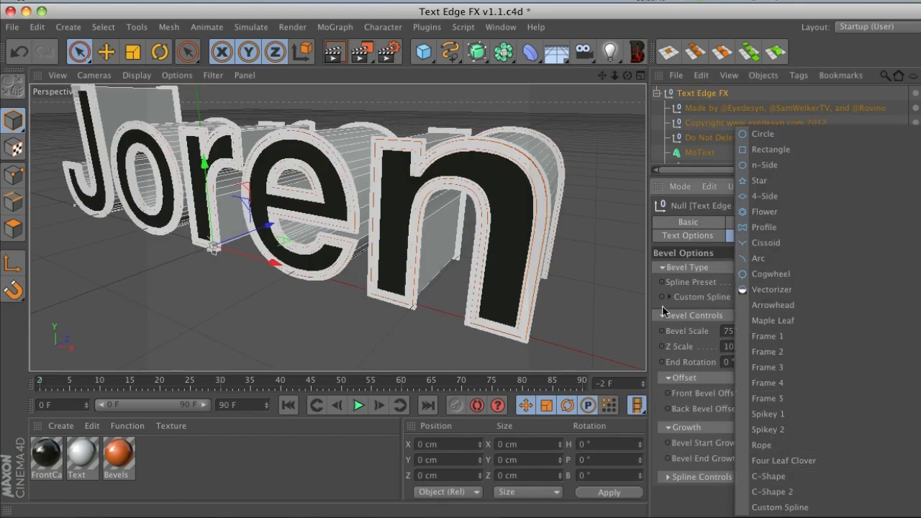
pyautogui.click(685, 309)
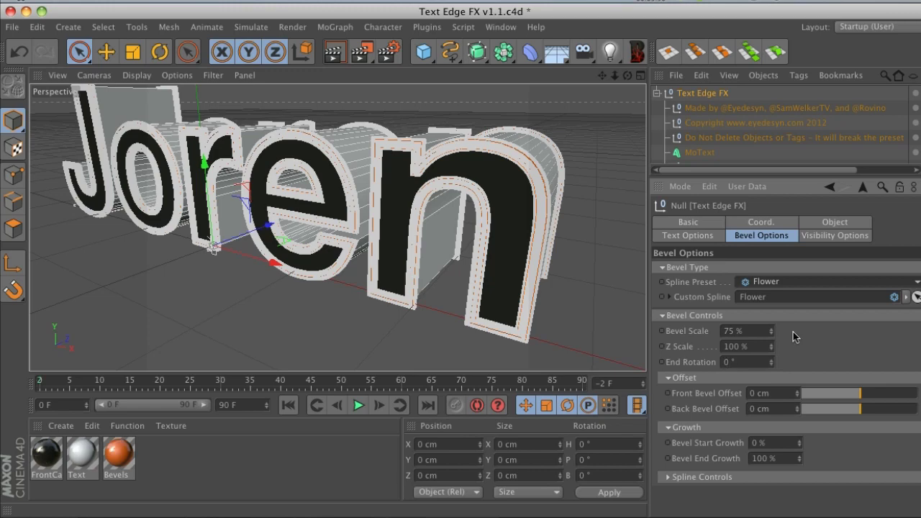
# Try a bevel scale of 110 % on the Flower bevel and undo the change
pyautogui.click(767, 329)
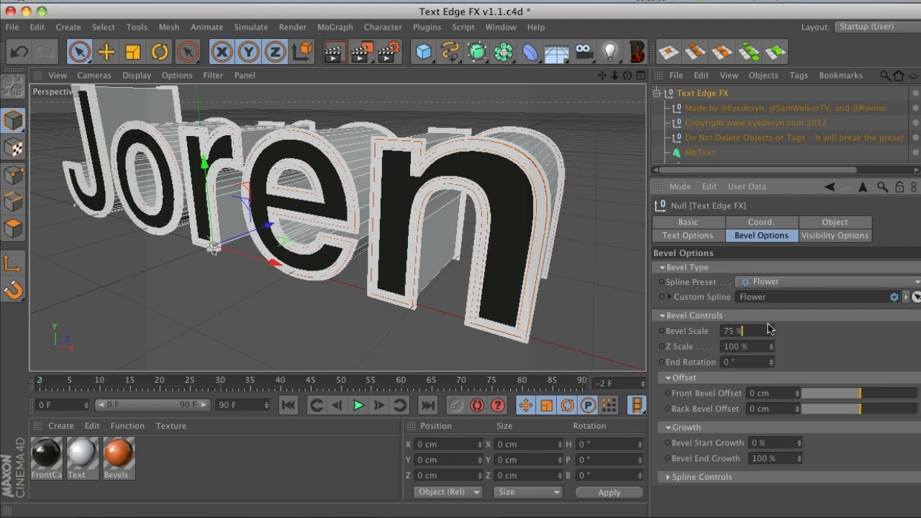
pyautogui.moveTo(772, 325); pyautogui.dragTo(772, 150)
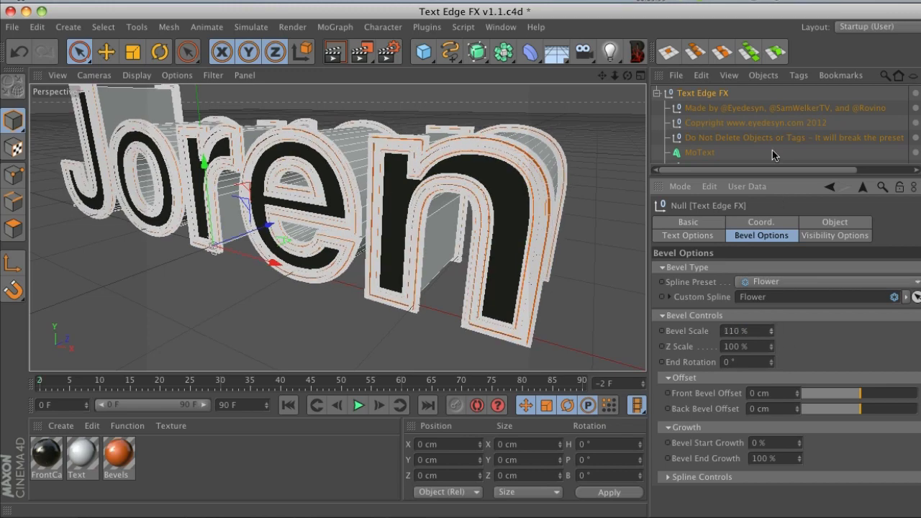
pyautogui.click(762, 96)
pyautogui.press('super+z')
pyautogui.press('super+z')
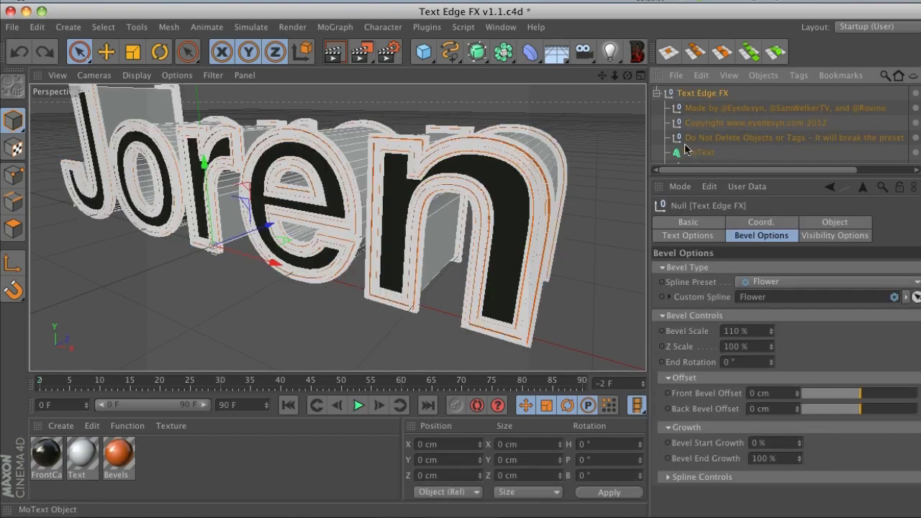
# Raise the bevel's Z scale to 865 % and turn off the back bevel visibility
pyautogui.moveTo(772, 350); pyautogui.dragTo(770, 351)
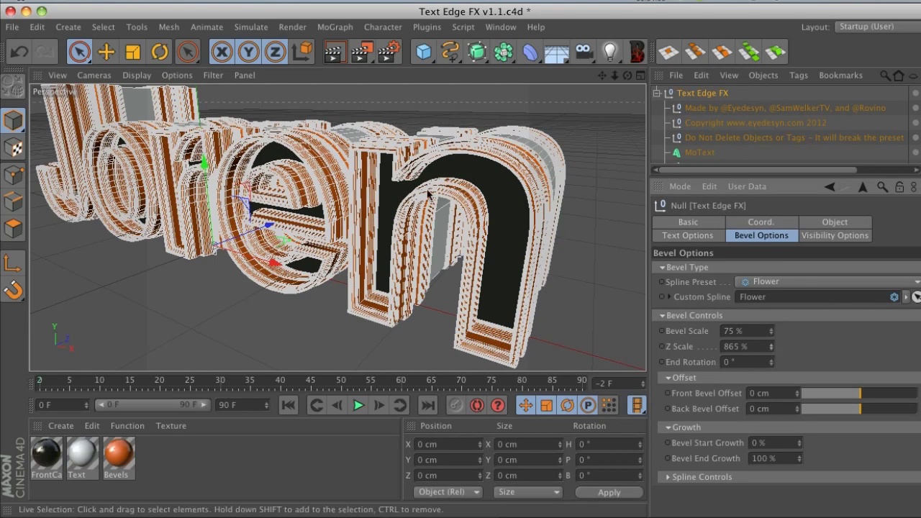
pyautogui.keyDown('alt'); pyautogui.moveTo(547, 202); pyautogui.dragTo(584, 112); pyautogui.keyUp('alt')
pyautogui.scroll(-1, 559, 99)
pyautogui.scroll(-1, 558, 100)
pyautogui.click(834, 237)
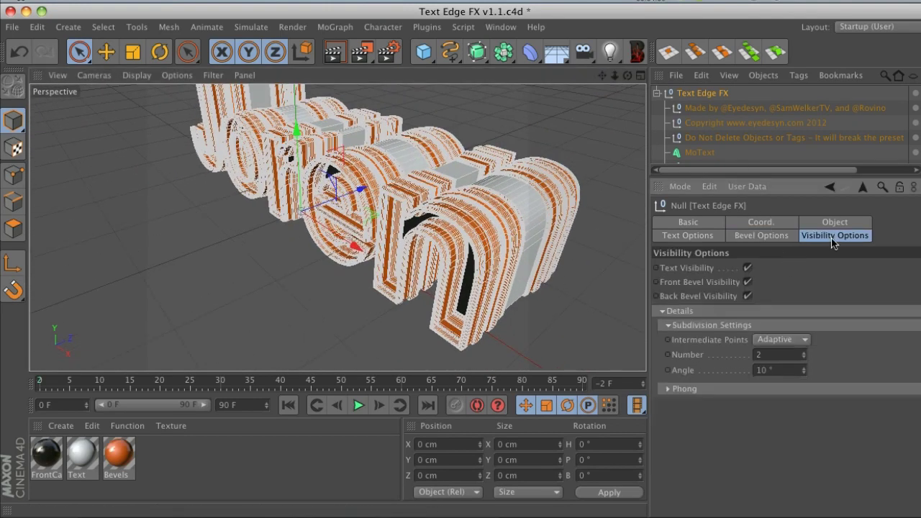
pyautogui.click(747, 296)
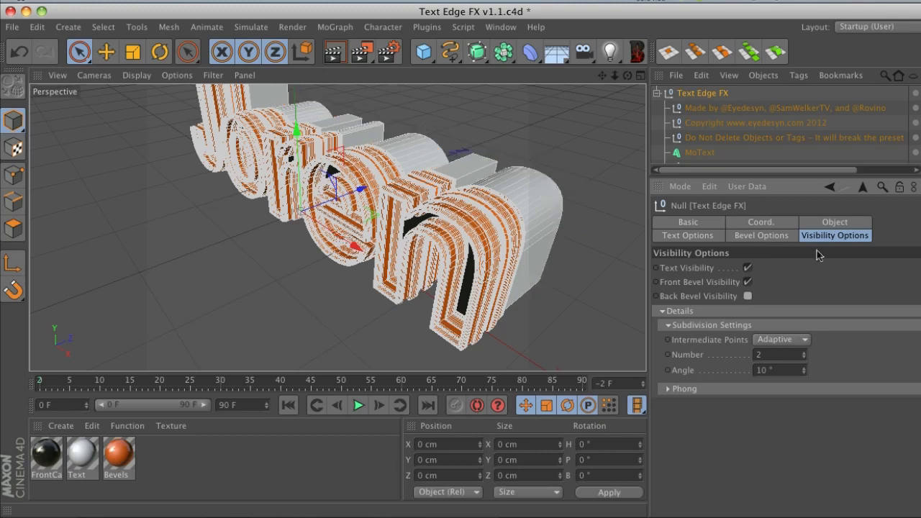
# Try a front bevel offset of 35 cm, adjust the Z scale and offset further, and examine the bevel along the text's depth
pyautogui.click(779, 238)
pyautogui.moveTo(851, 398); pyautogui.dragTo(883, 401)
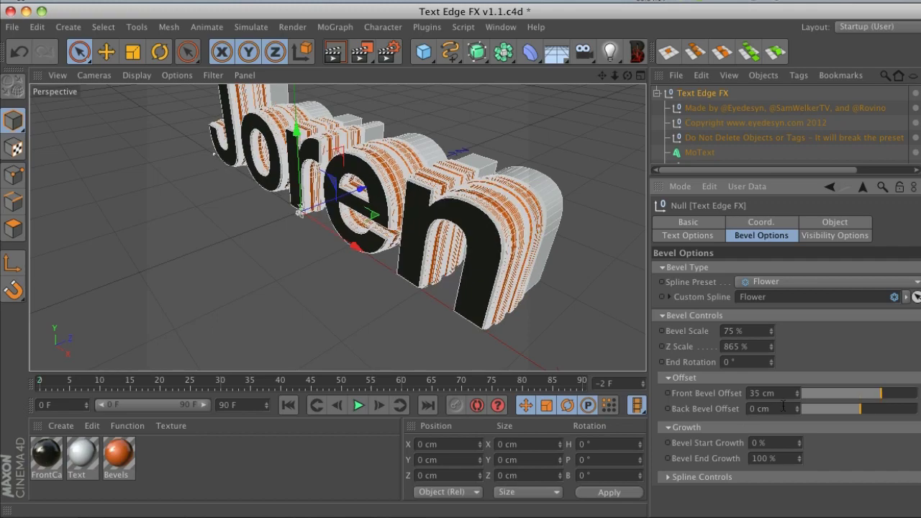
pyautogui.moveTo(769, 350); pyautogui.dragTo(797, 365)
pyautogui.moveTo(881, 393)
pyautogui.mouseDown()
pyautogui.moveTo(866, 394)
pyautogui.moveTo(889, 393)
pyautogui.mouseUp()
pyautogui.keyDown('alt'); pyautogui.moveTo(463, 222); pyautogui.dragTo(429, 204); pyautogui.keyUp('alt')
pyautogui.click(553, 199)
pyautogui.keyDown('alt'); pyautogui.moveTo(555, 198); pyautogui.dragTo(535, 246); pyautogui.keyUp('alt')
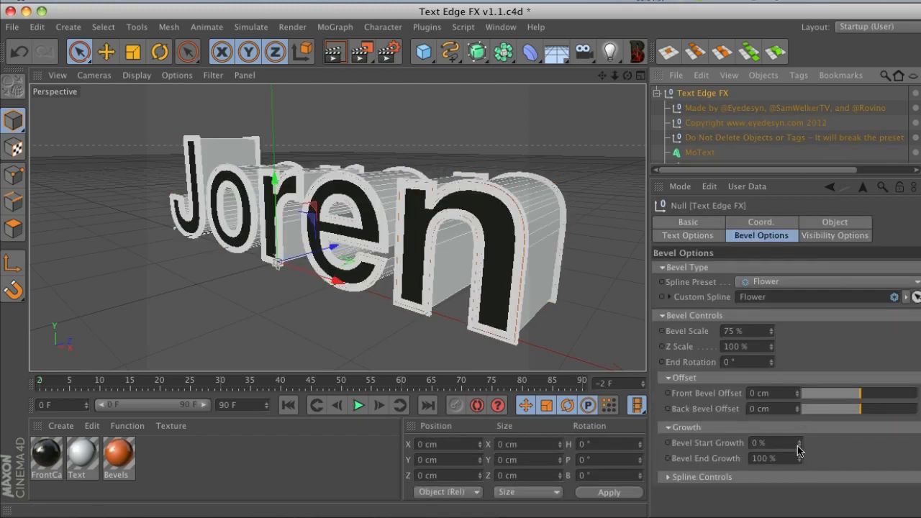
# Set the bevel start growth to 95 % and turn off the back bevel and text visibility
pyautogui.moveTo(797, 447); pyautogui.dragTo(798, 448)
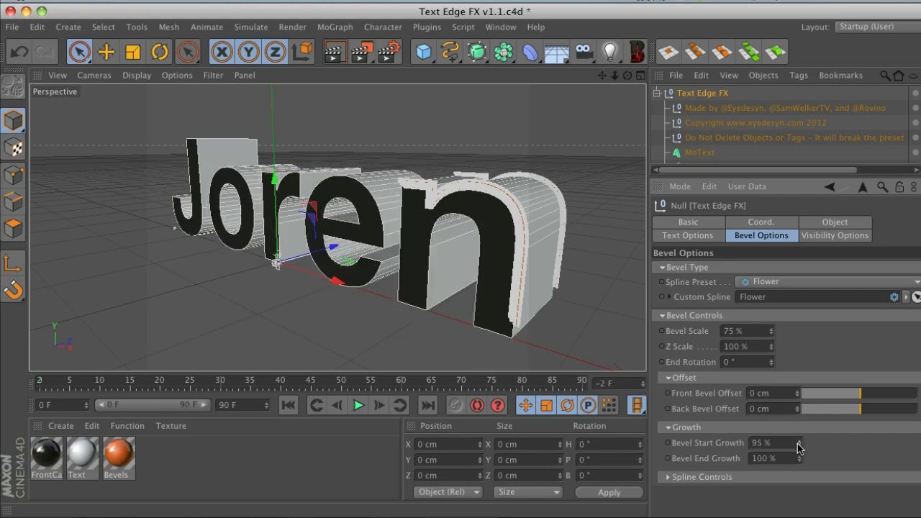
pyautogui.click(816, 239)
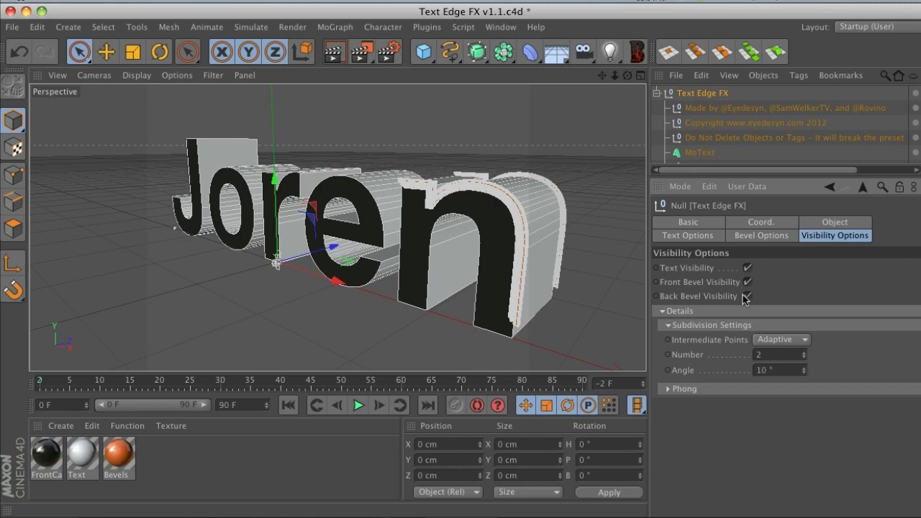
pyautogui.click(747, 296)
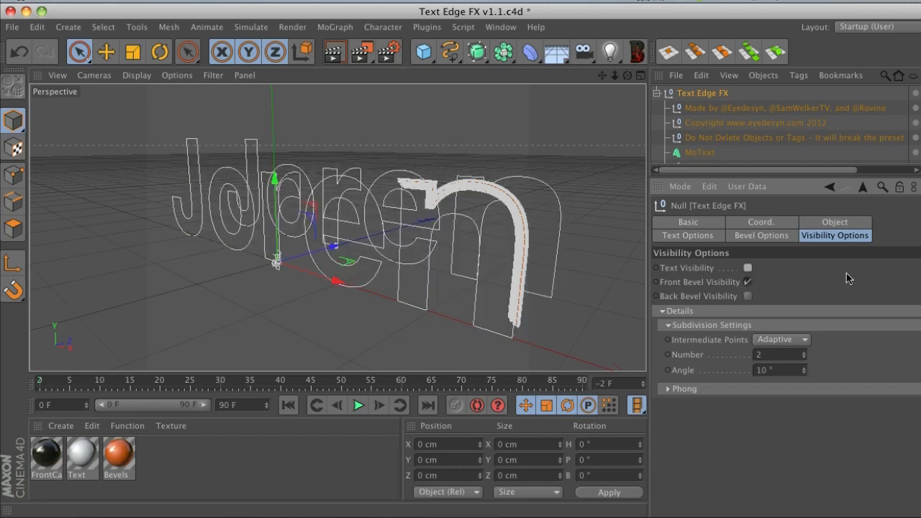
# Scrub the bevel start growth through 98 % to preview how the isolated front bevel grows along the letters
pyautogui.click(763, 236)
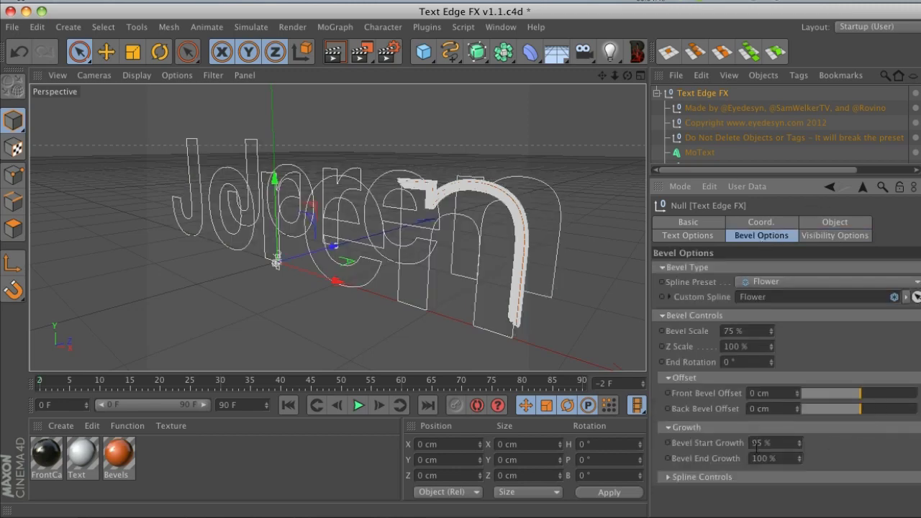
pyautogui.click(800, 441)
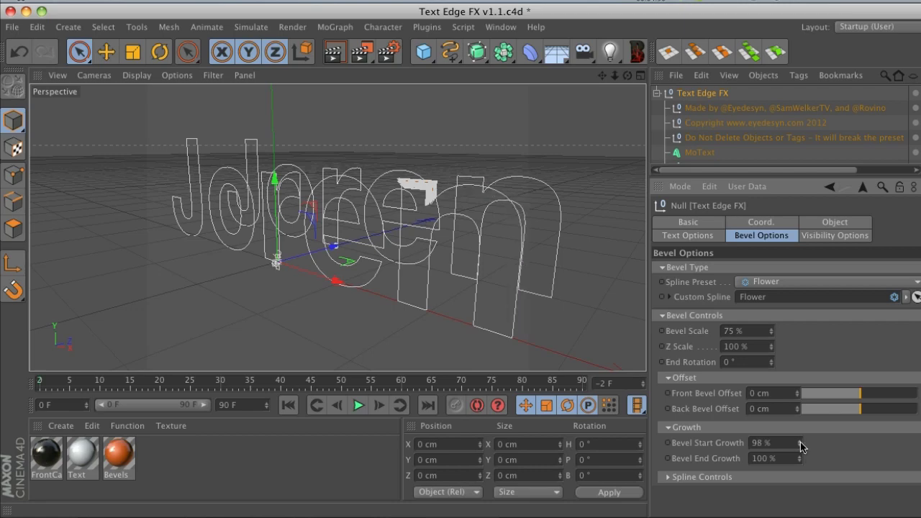
pyautogui.moveTo(803, 448); pyautogui.dragTo(802, 445)
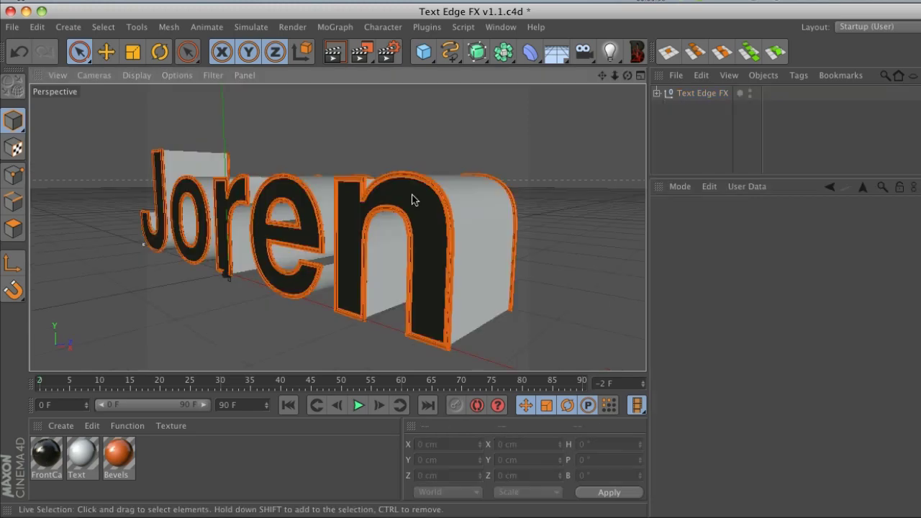
pyautogui.keyDown('alt'); pyautogui.moveTo(412, 199); pyautogui.dragTo(510, 185); pyautogui.keyUp('alt')
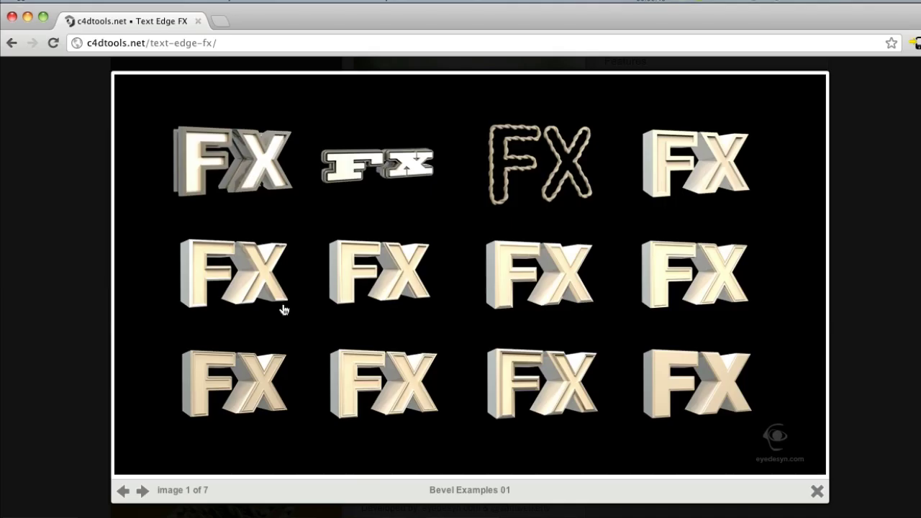
# In the browser, look through the gallery up to Bevel Examples 03 on c4dtools.net, close it and skim the remaining sample renders
pyautogui.click(862, 167)
pyautogui.click(459, 299)
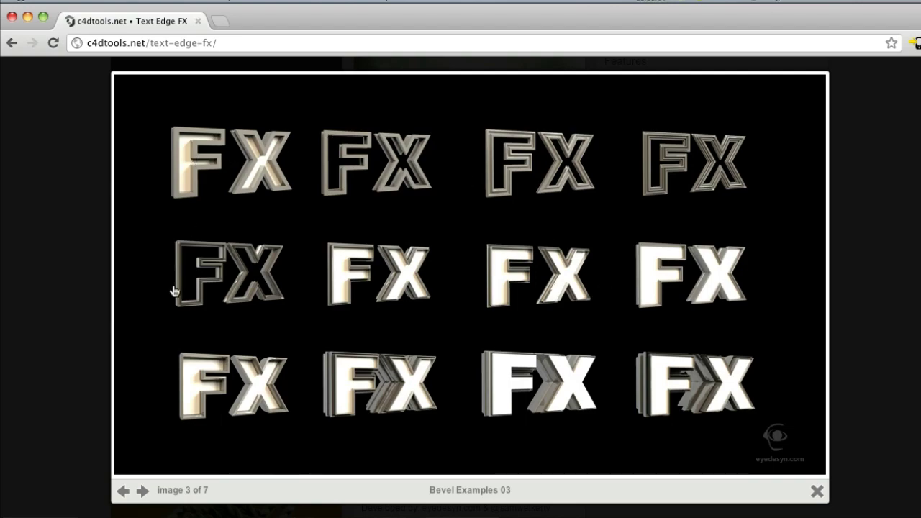
pyautogui.click(91, 333)
pyautogui.scroll(-3, 80, 355)
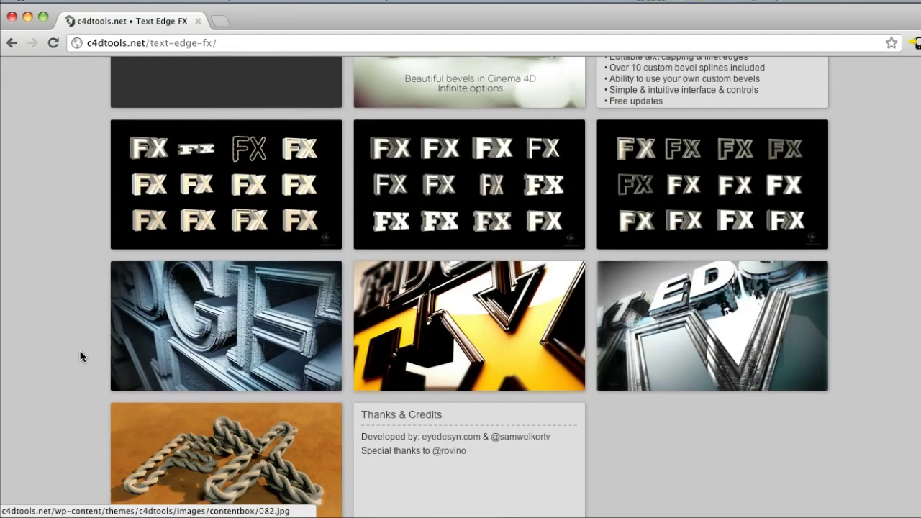
pyautogui.scroll(10, 81, 351)
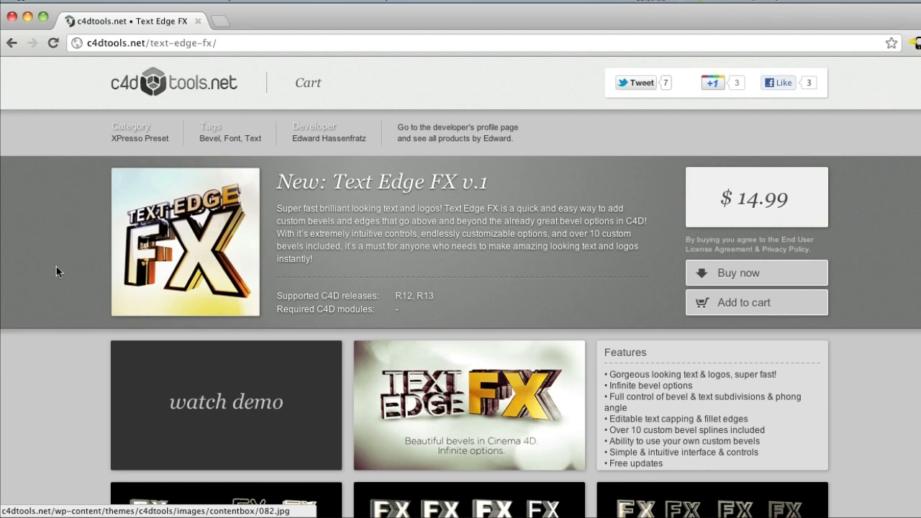
# Review the Text Edge FX v.1 title, description, price and feature list on the product page
pyautogui.moveTo(333, 183); pyautogui.dragTo(477, 183)
pyautogui.click(507, 179)
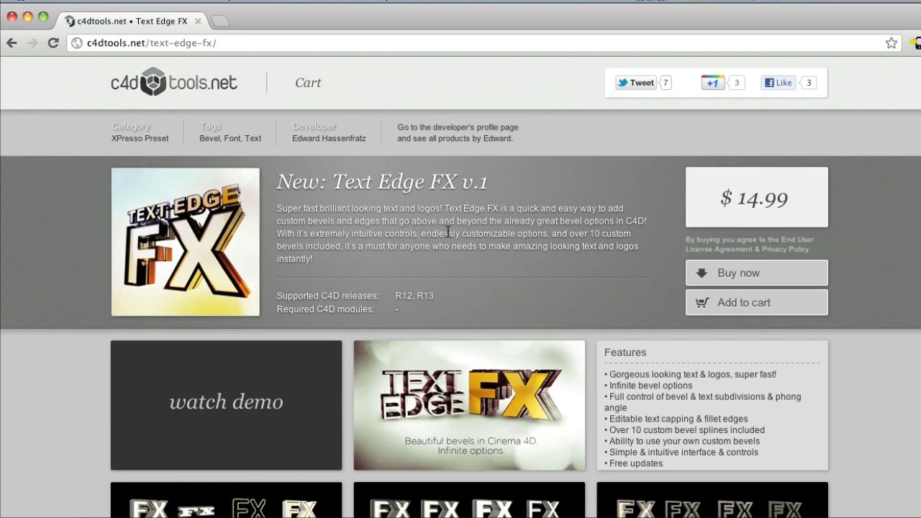
pyautogui.scroll(-1, 432, 235)
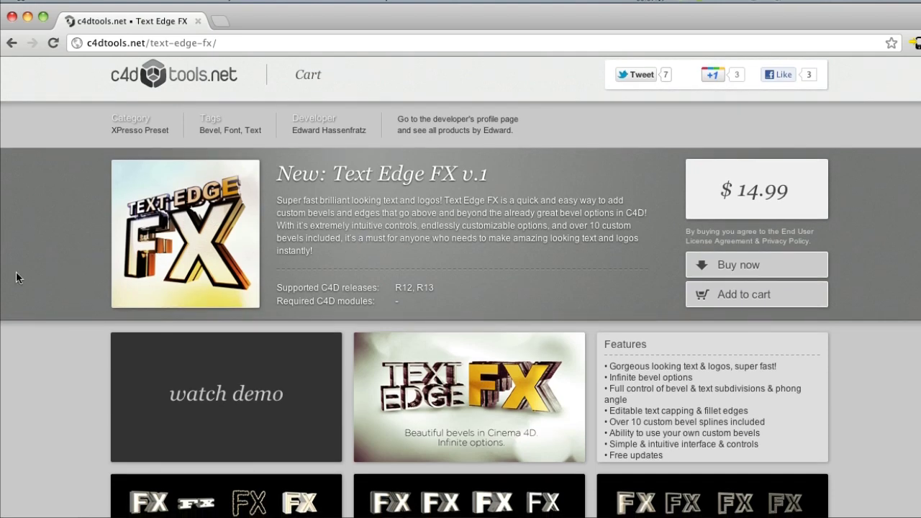
pyautogui.scroll(-3, 16, 274)
pyautogui.scroll(3, 16, 273)
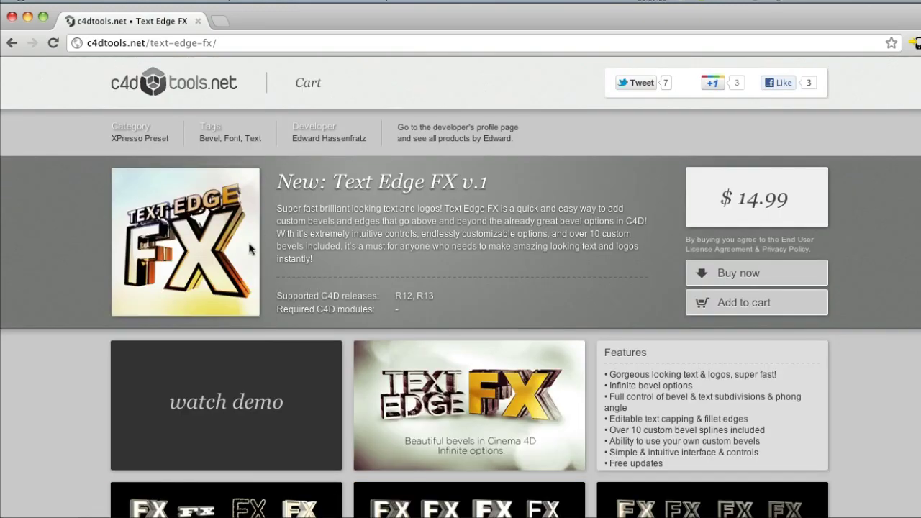